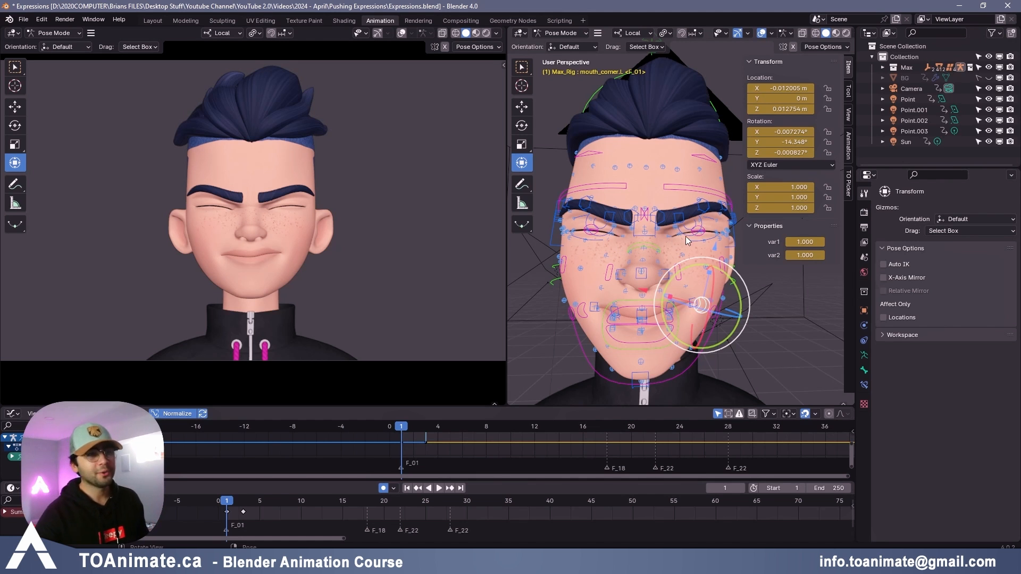
Step: Raise both cheekbone controls to a Z location of about 0.0128 m and select the sneer controls beside the nose
drag(731, 275, 730, 274)
click(721, 269)
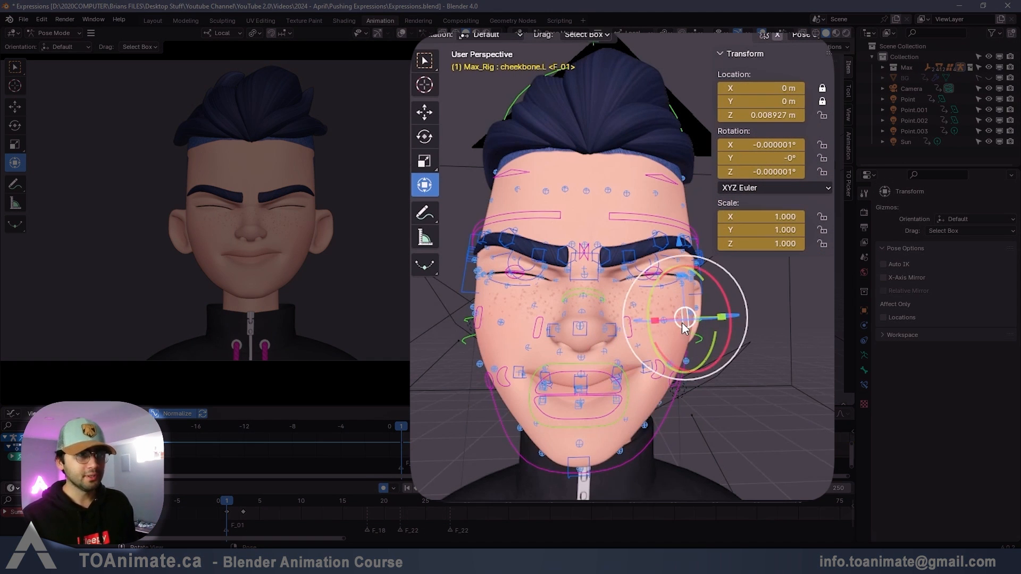
shift+click(481, 320)
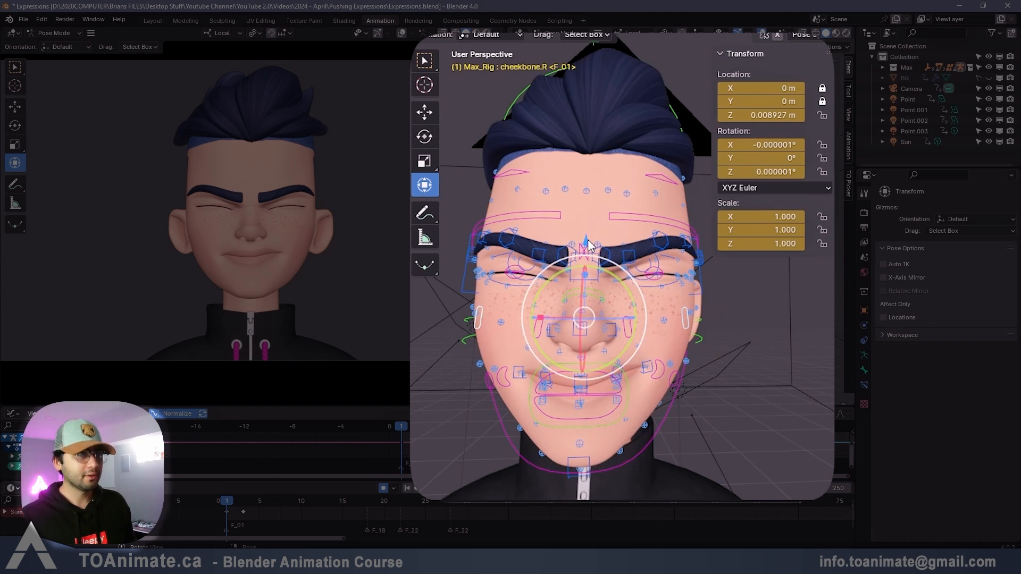
drag(589, 235, 591, 192)
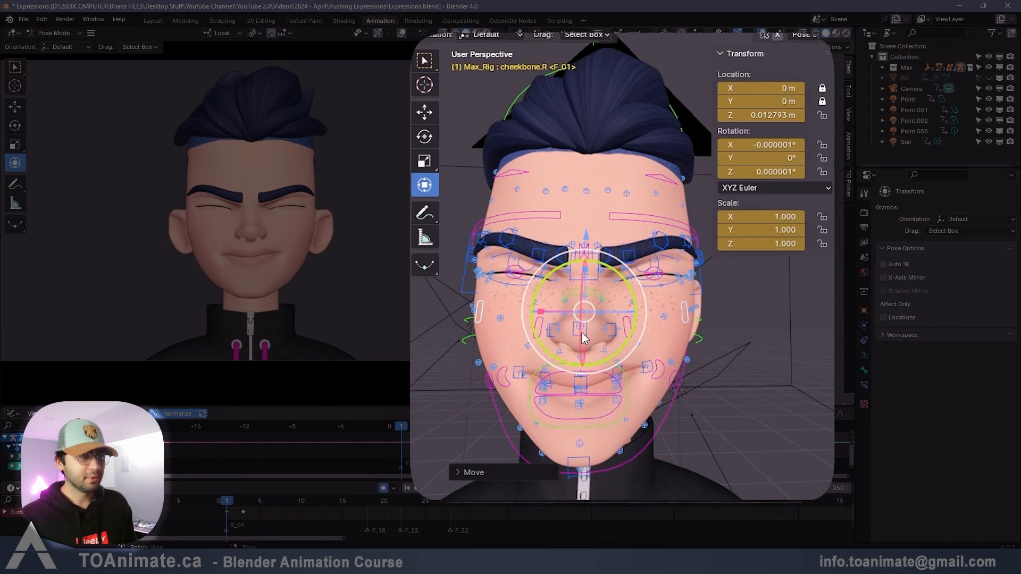
shift+click(541, 334)
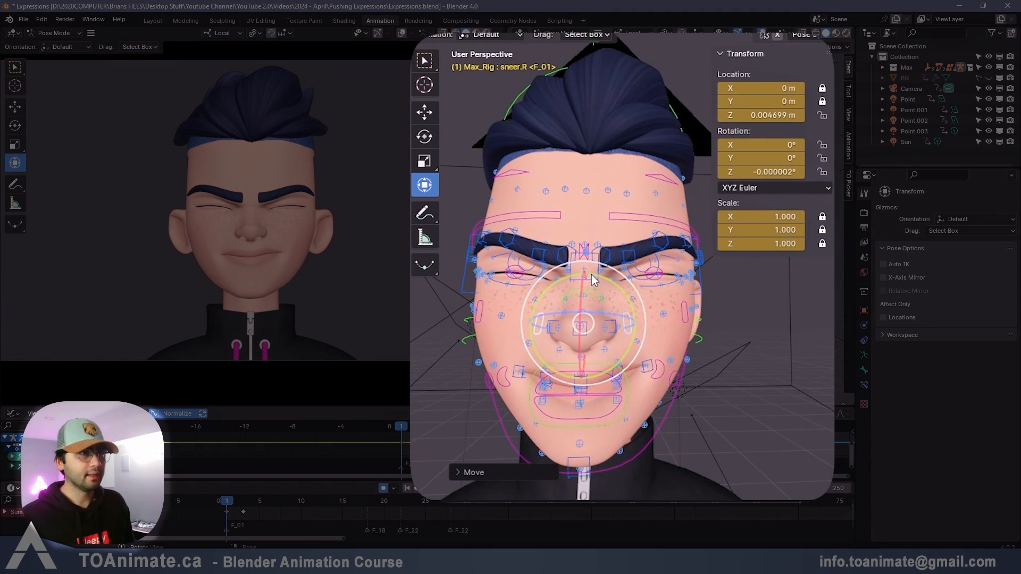
Step: Raise the eyelid controls of both eyes slightly, bringing the left upper eyelid to a Z location of about -0.0186 m
scroll(591, 274, up, 3)
click(726, 299)
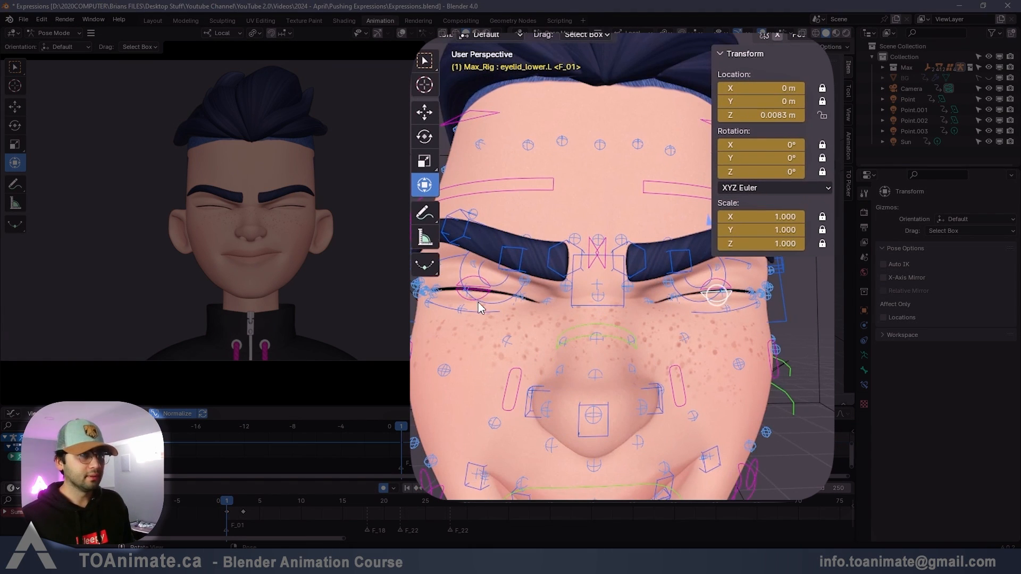
shift+click(478, 302)
shift+click(473, 311)
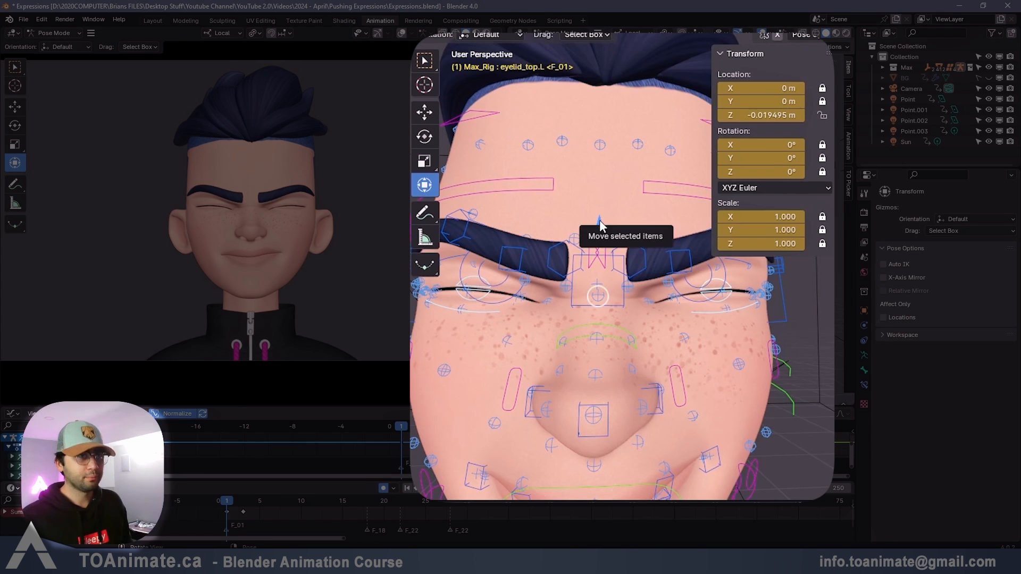
drag(600, 226, 600, 212)
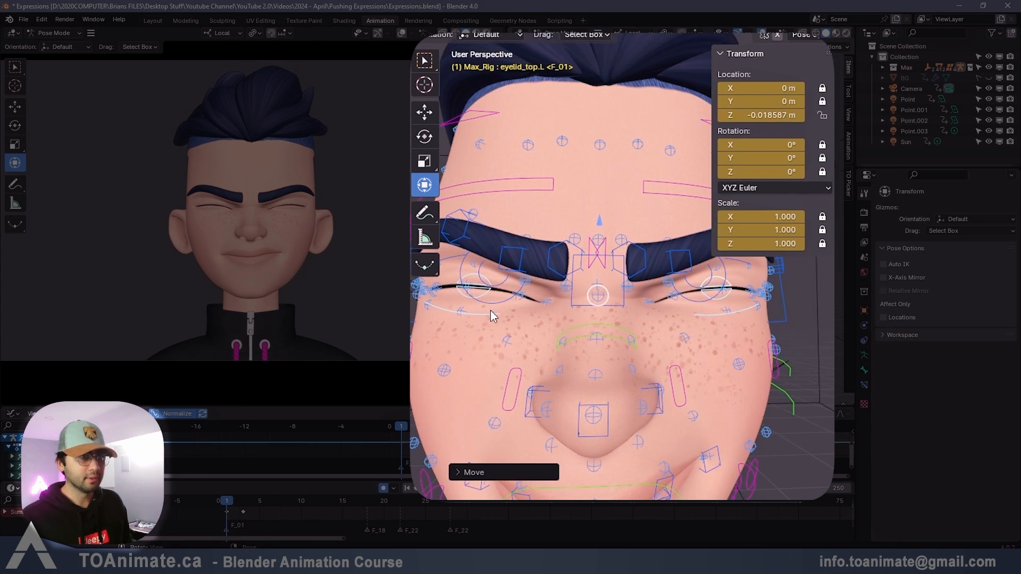
Step: Raise both nostril controls along local Z to a location of about -0.0007 m
scroll(684, 355, down, 3)
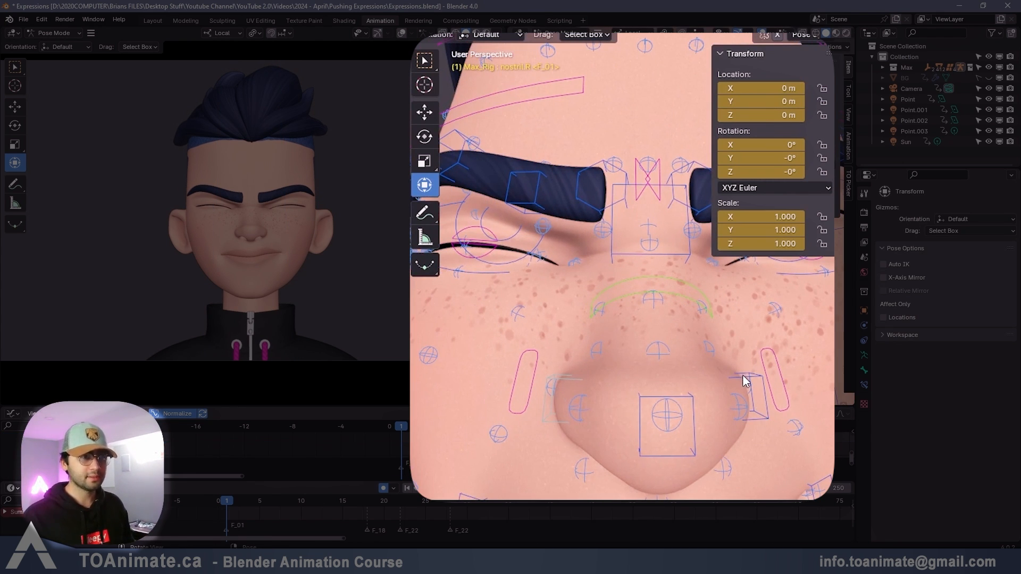
click(742, 374)
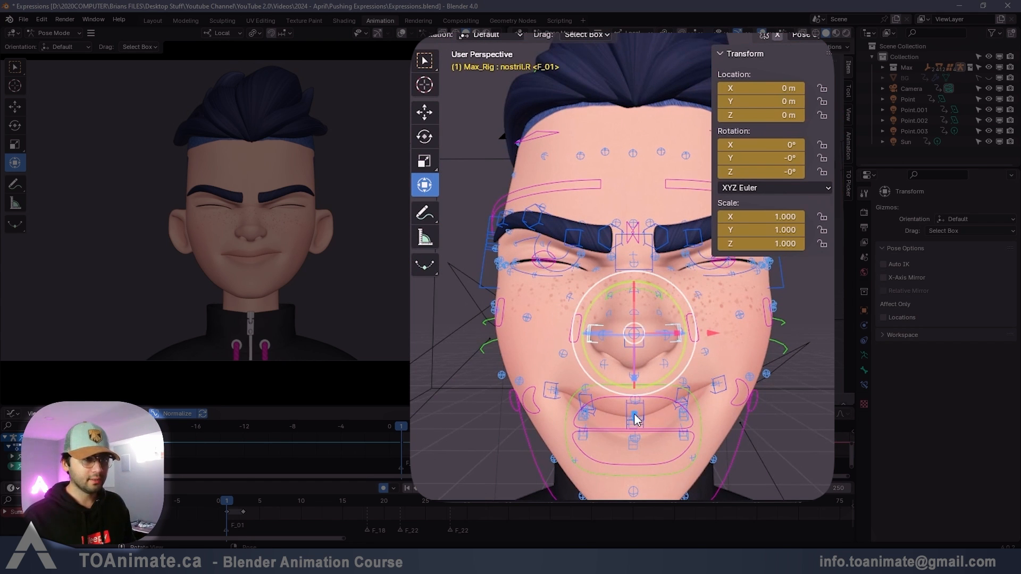
key(g)
key(z)
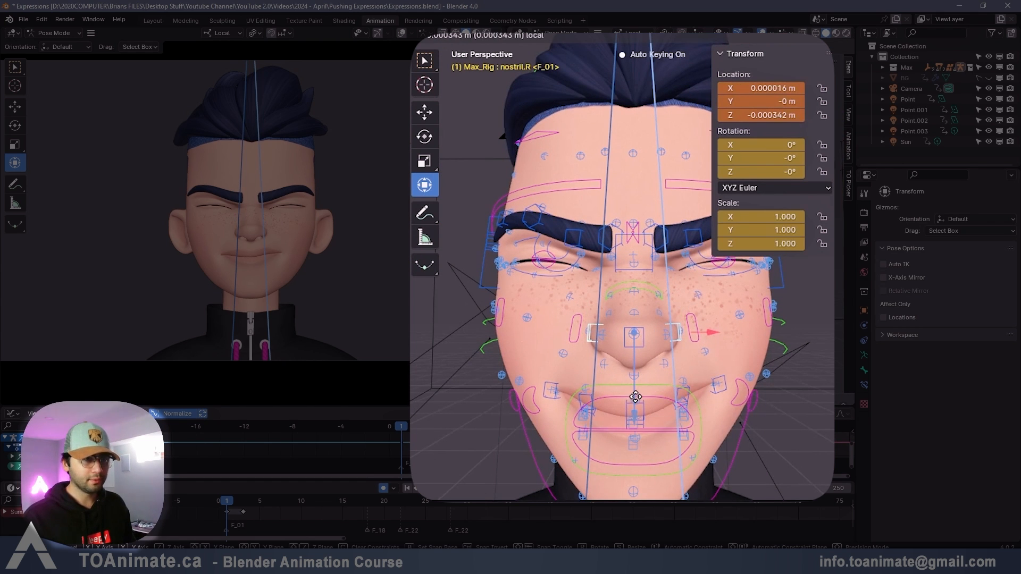
click(653, 392)
click(718, 334)
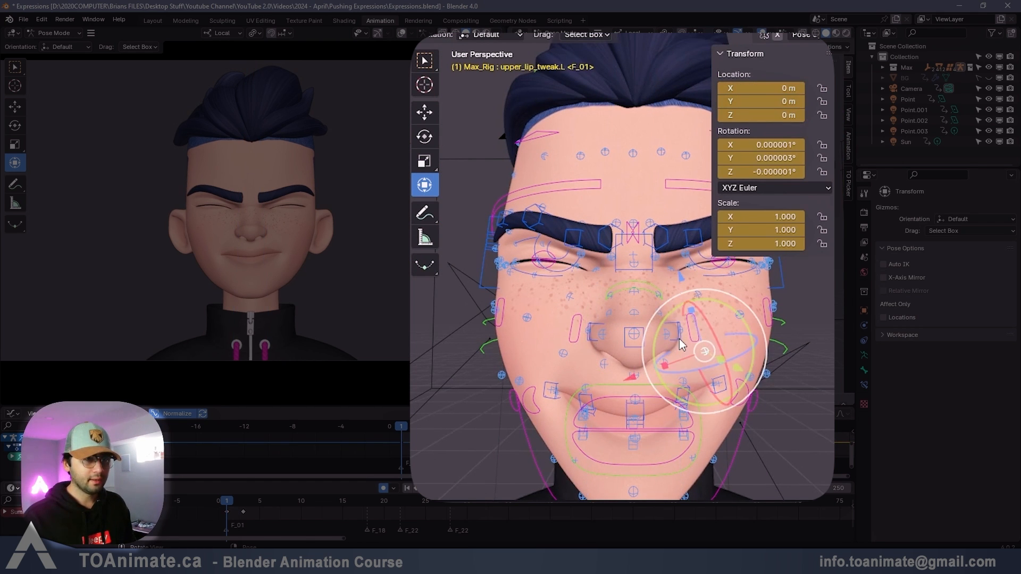
drag(745, 325, 742, 325)
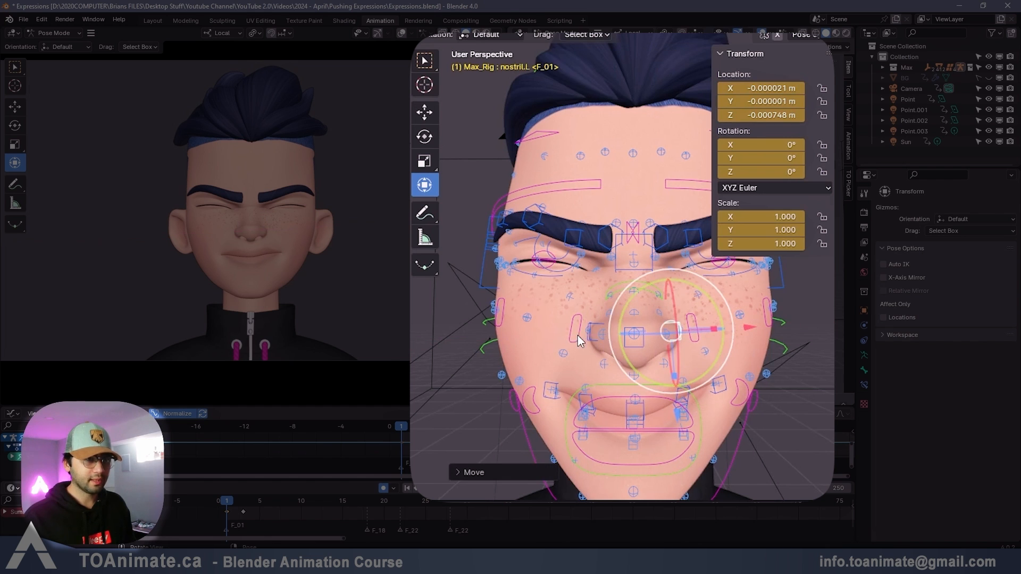
click(595, 336)
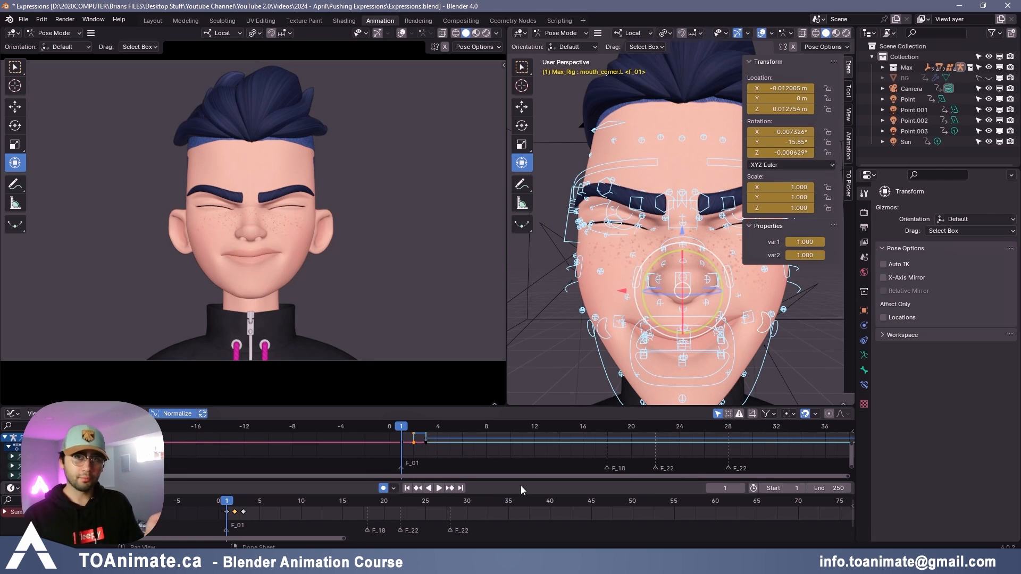
Step: Go to frame 2 and select the left cheekbone control, followed by the left mouth corner control
key(Right)
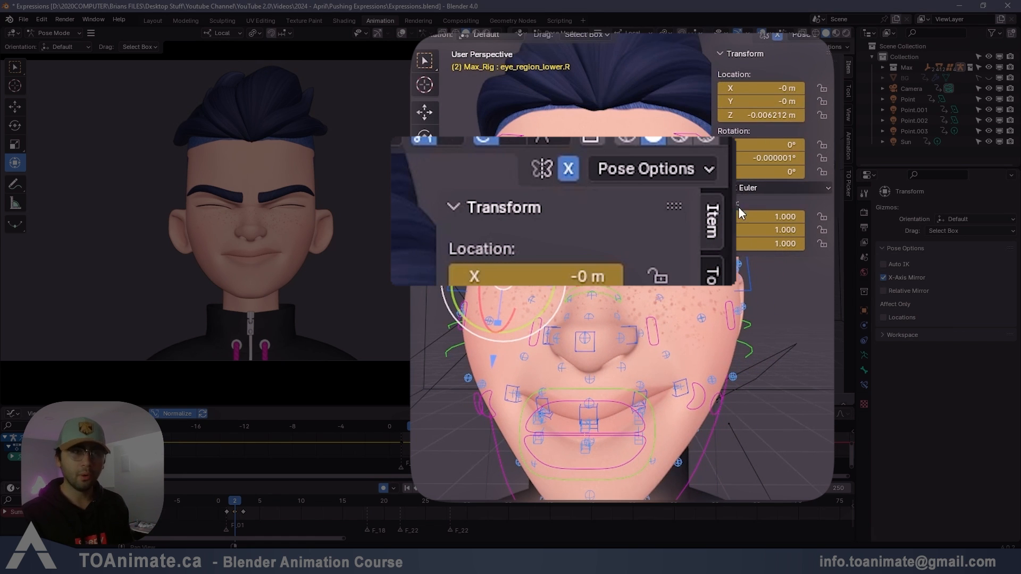
click(729, 311)
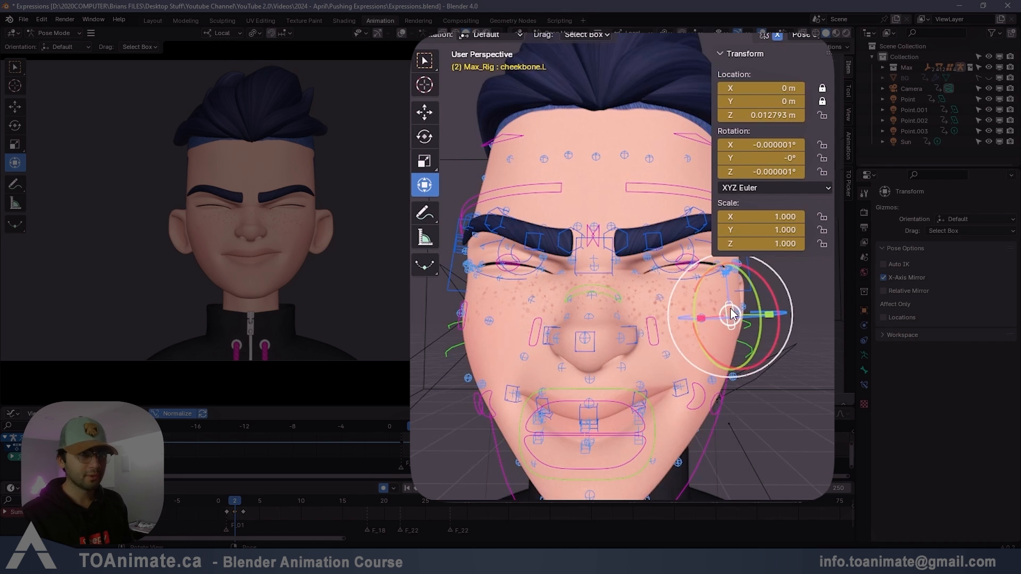
scroll(691, 329, down, 2)
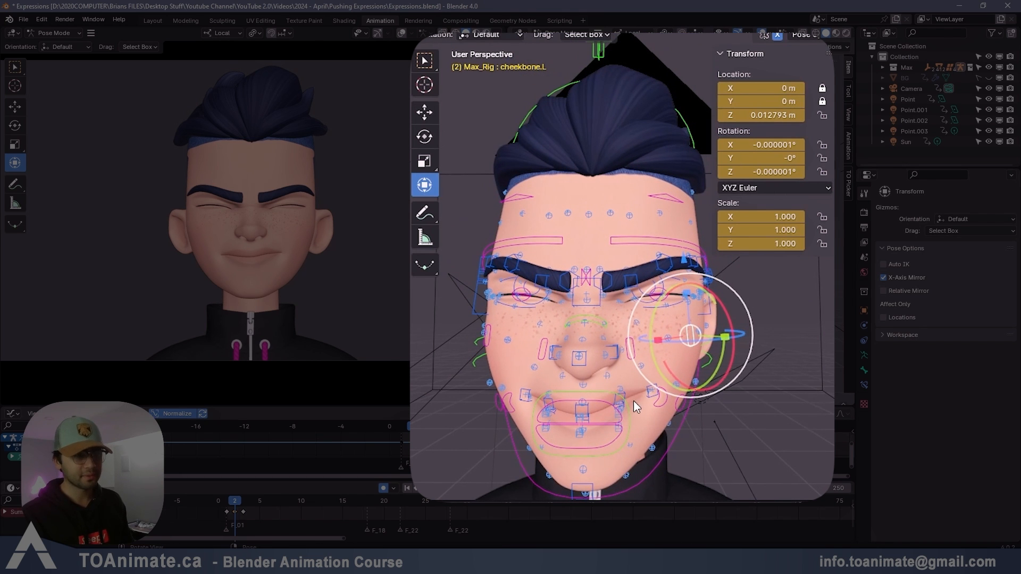
click(654, 397)
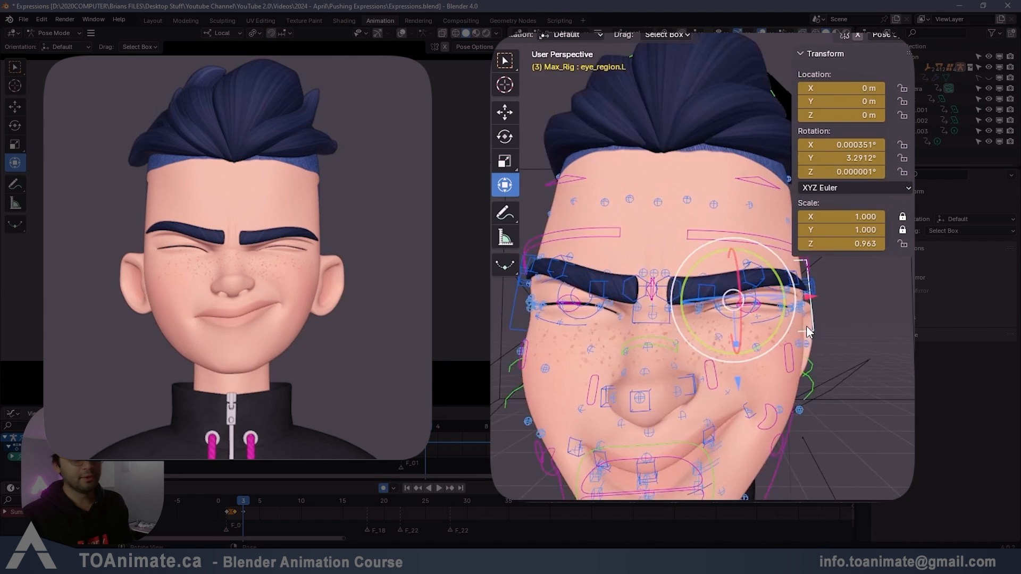
Step: Select the lower eyelid control of the character's left eye on frame 3
scroll(807, 325, up, 3)
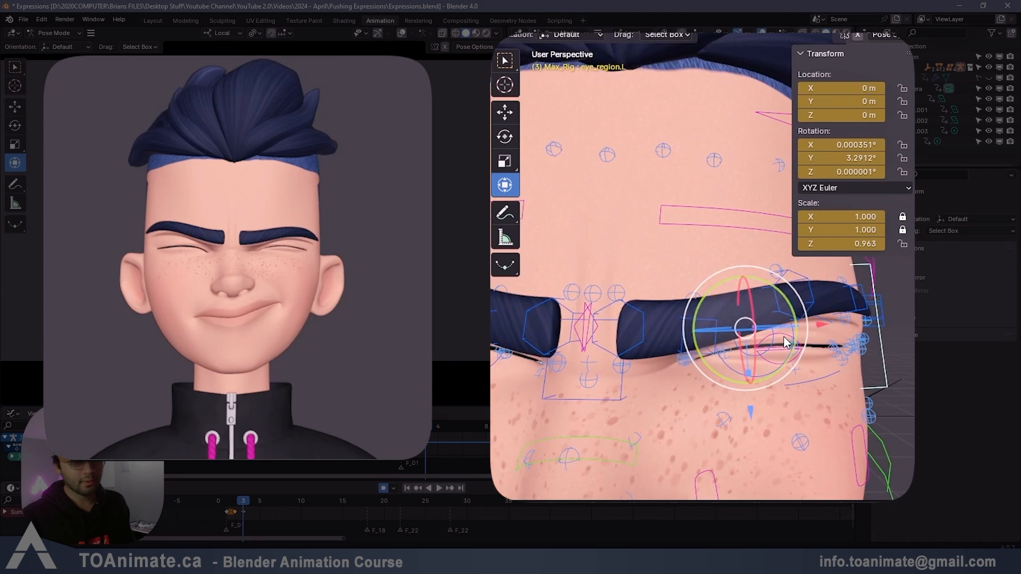
scroll(787, 342, down, 1)
shift+middle_drag(787, 342, 769, 338)
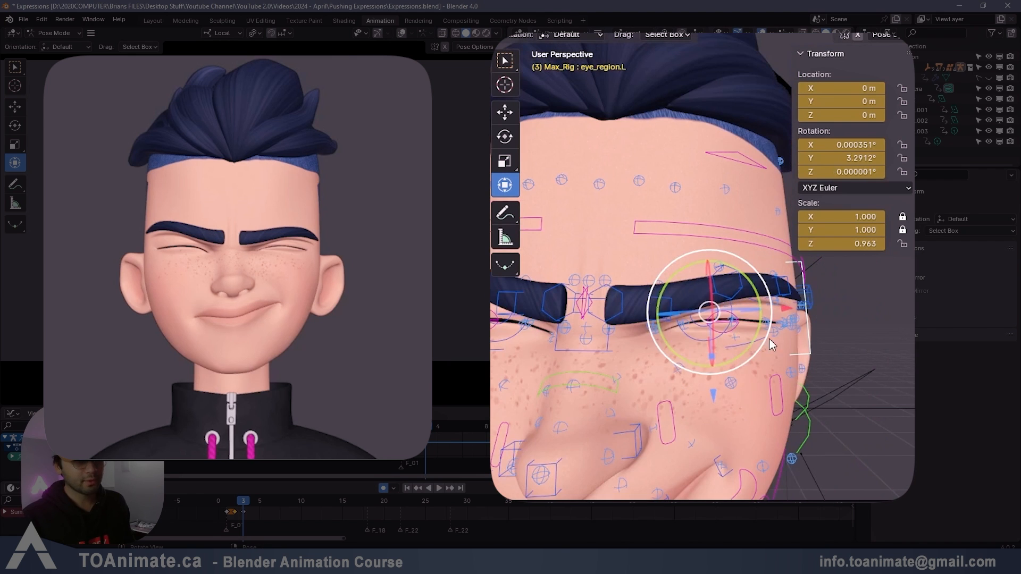
click(734, 351)
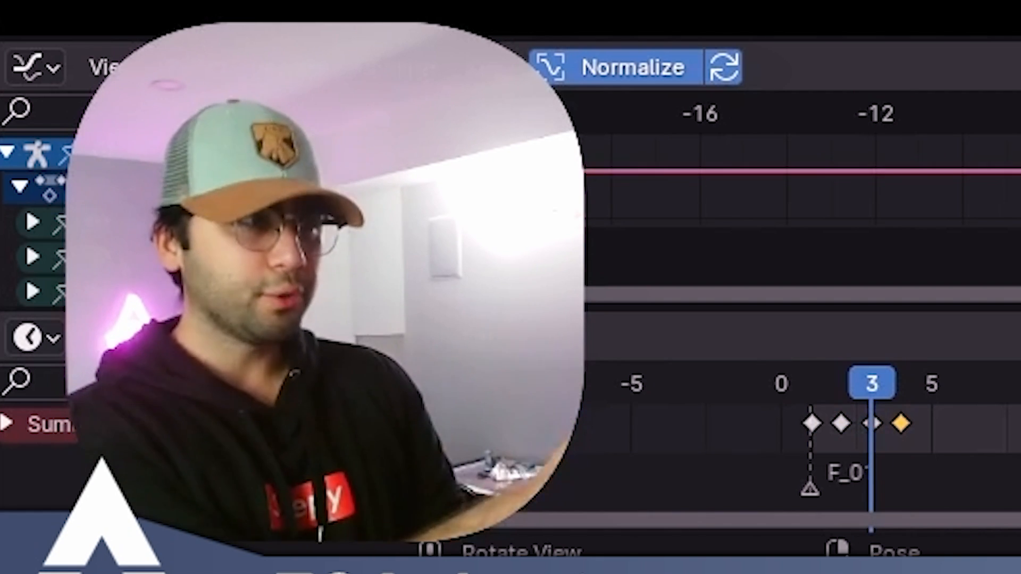
Step: On frame 4, pull the left mouth corner outward and up to about X -0.0149 m and Z 0.0194 m
key(Right)
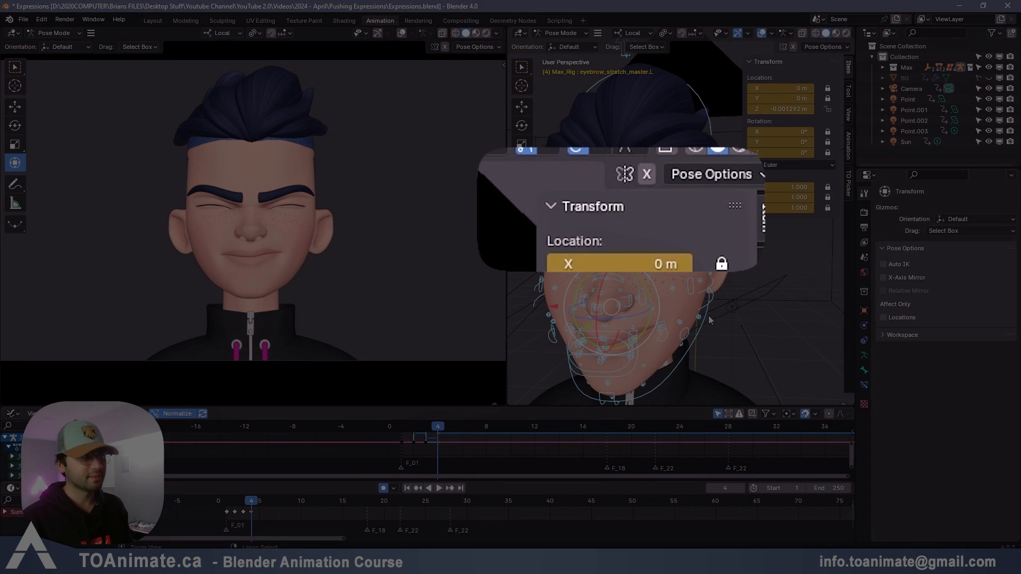
ctrl+middle_drag(708, 320, 695, 258)
click(678, 301)
scroll(687, 292, up, 2)
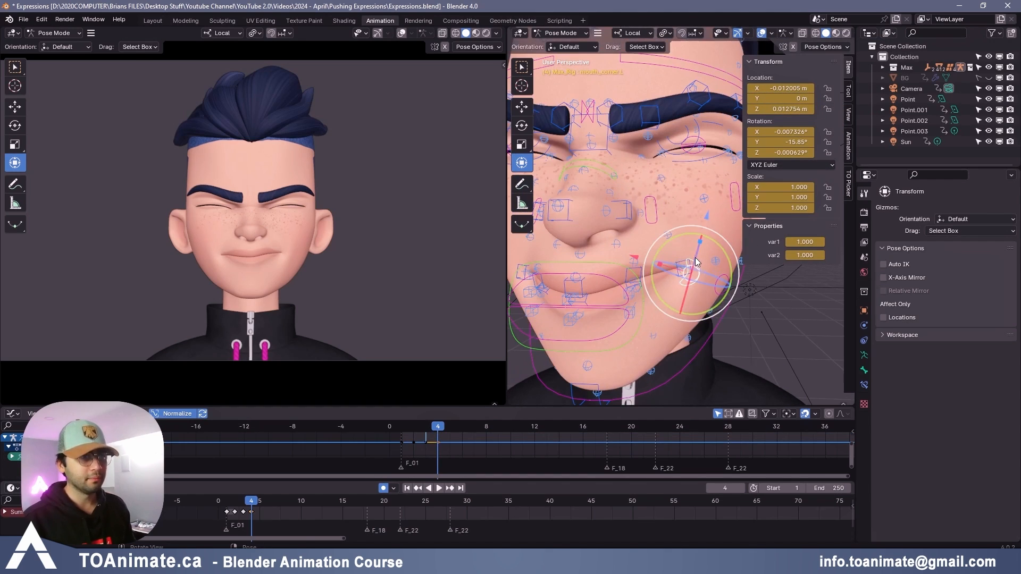
key(g)
click(720, 250)
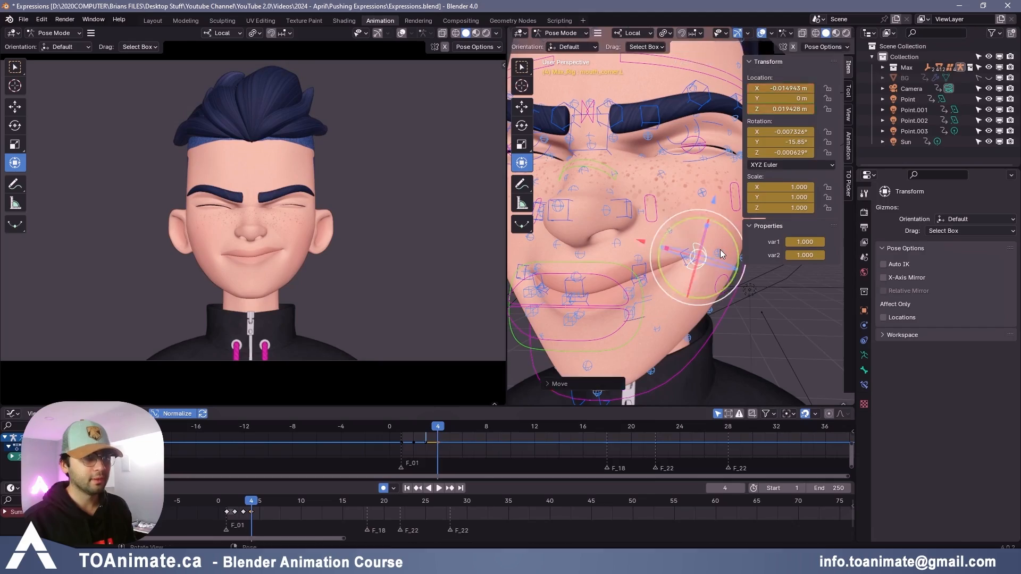
Step: Select the left cheekbone control together with the left sneer control beside the nose
shift+middle_drag(760, 322, 678, 514)
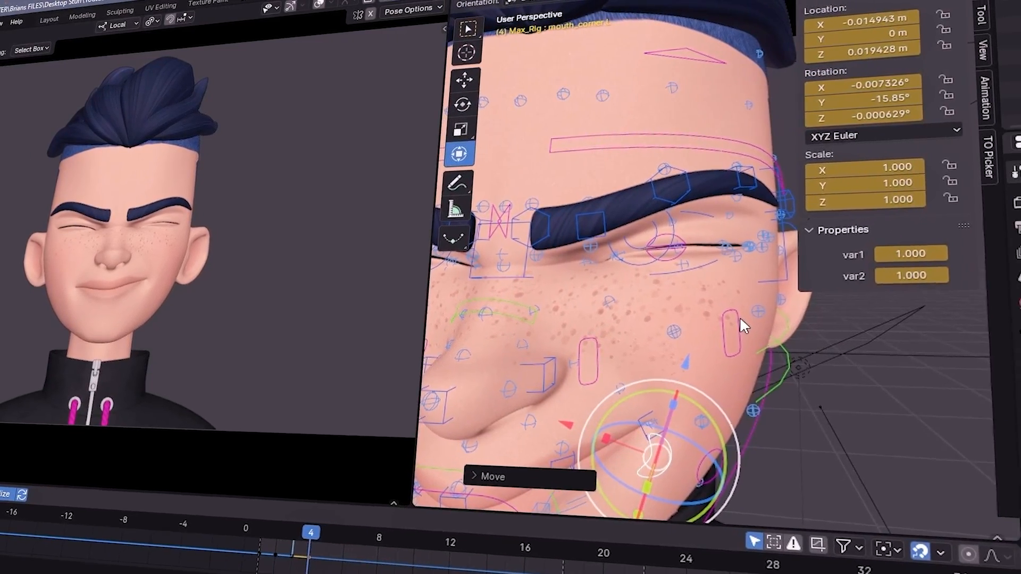
drag(694, 367, 676, 329)
shift+middle_drag(673, 394, 678, 357)
click(696, 280)
click(693, 273)
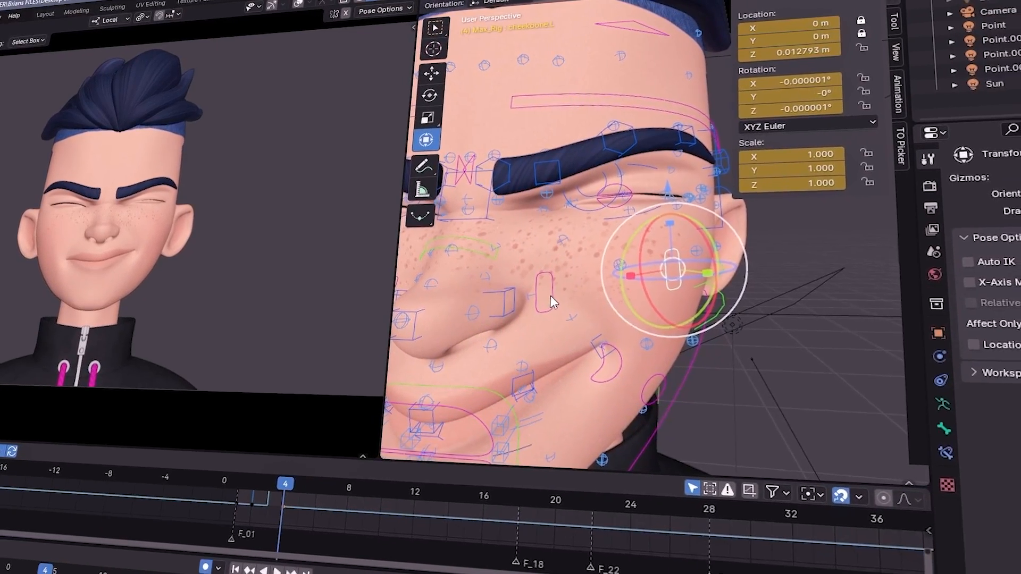
shift+click(557, 300)
Step: Squash the left eye region control to a Z scale of about 0.954
click(730, 229)
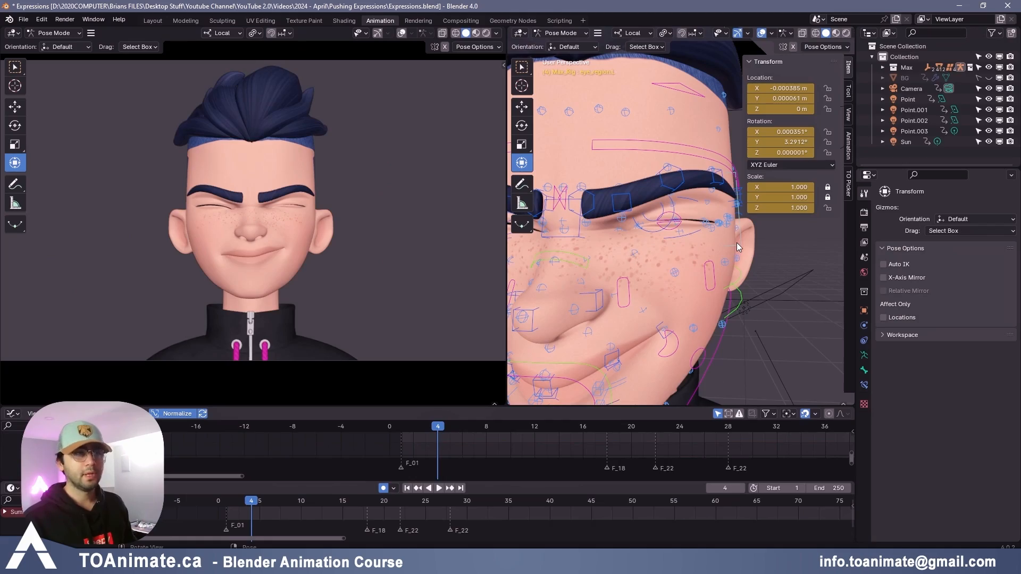
click(738, 244)
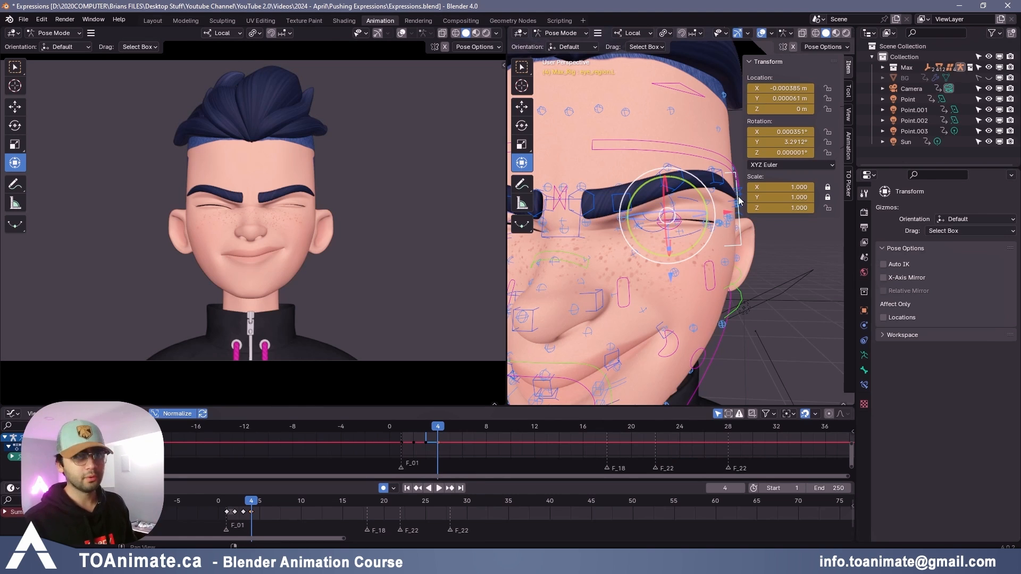
key(s)
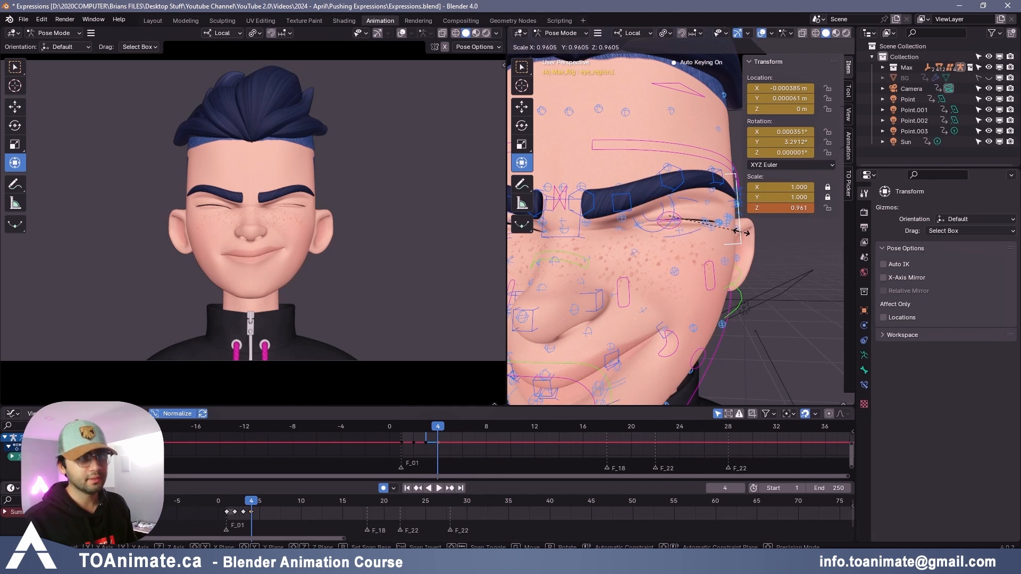
click(741, 224)
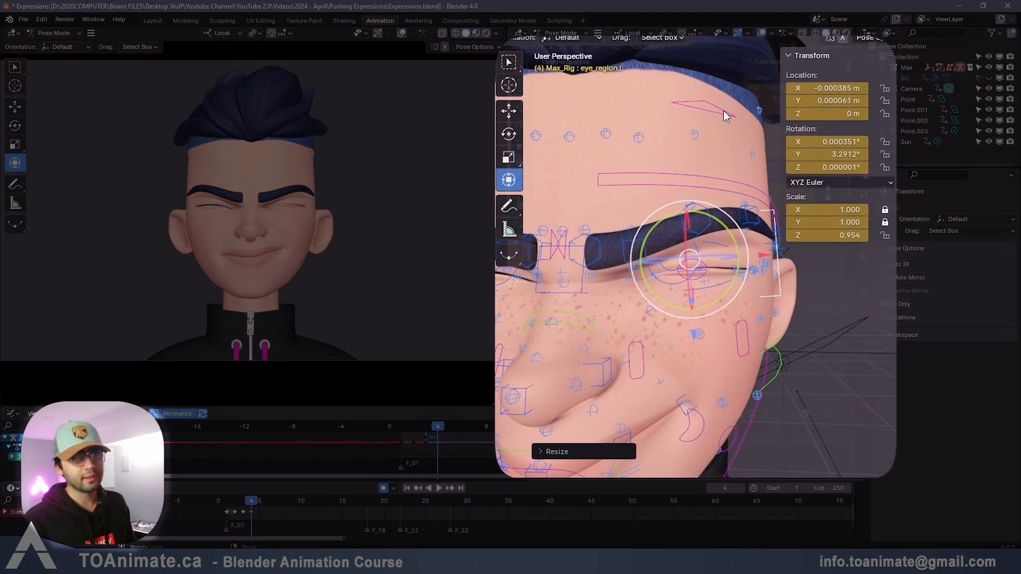
Step: Lower the left eyebrow stretch control on the forehead to a Z location of about -0.0023 m
click(695, 92)
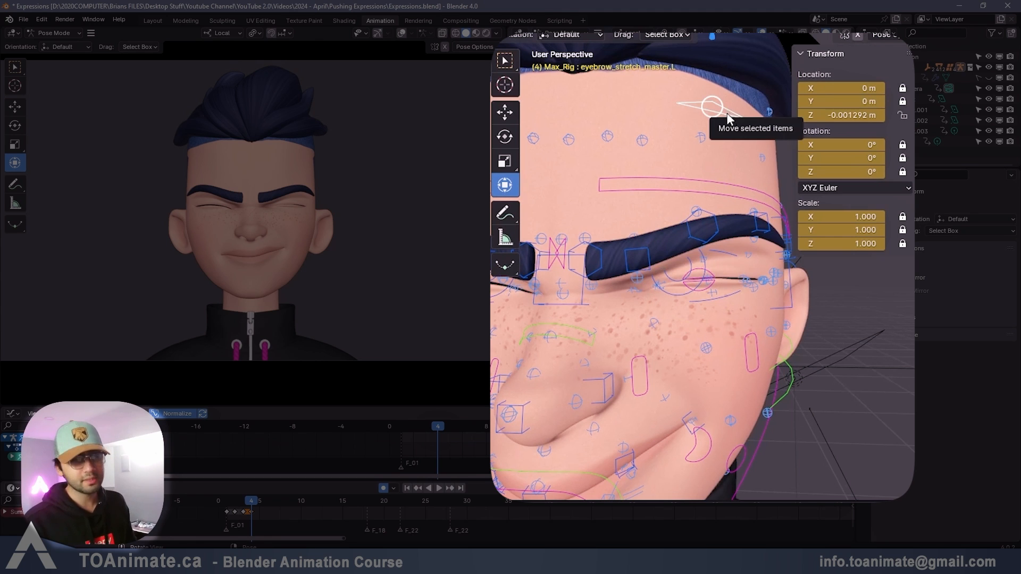
drag(711, 38, 717, 67)
middle_drag(775, 360, 577, 291)
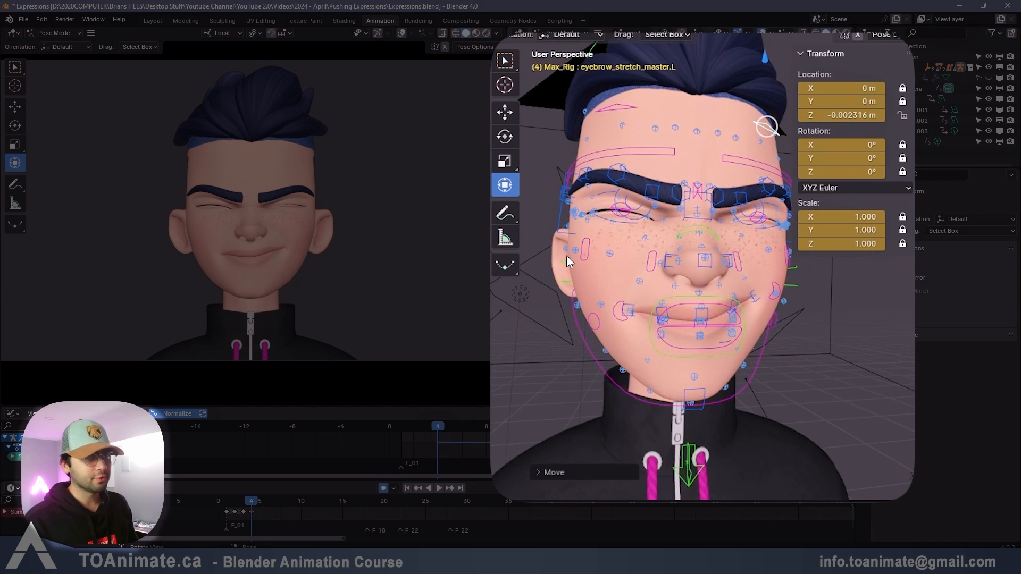
click(631, 279)
middle_drag(710, 308, 774, 331)
click(780, 265)
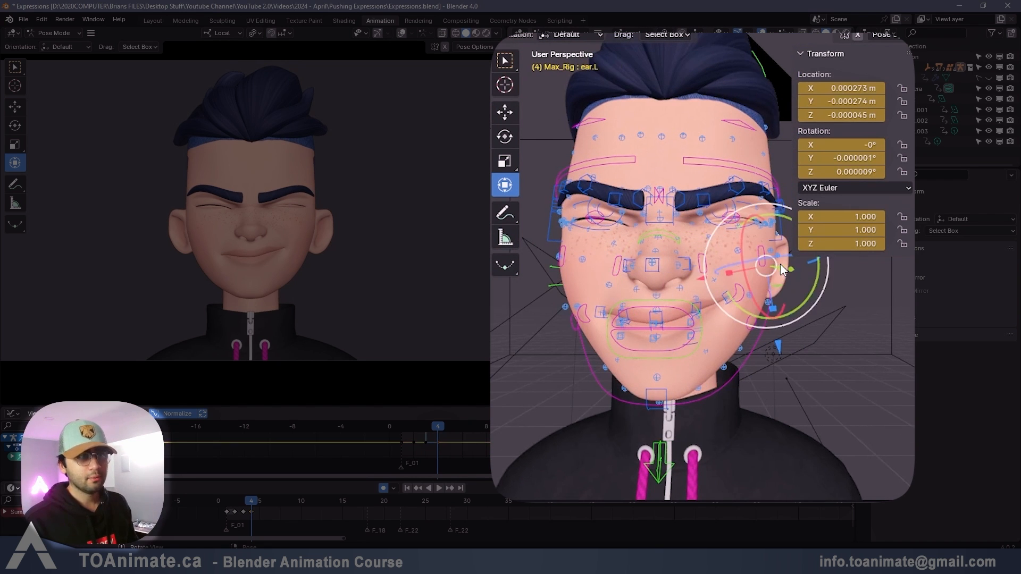
key(ctrl+z)
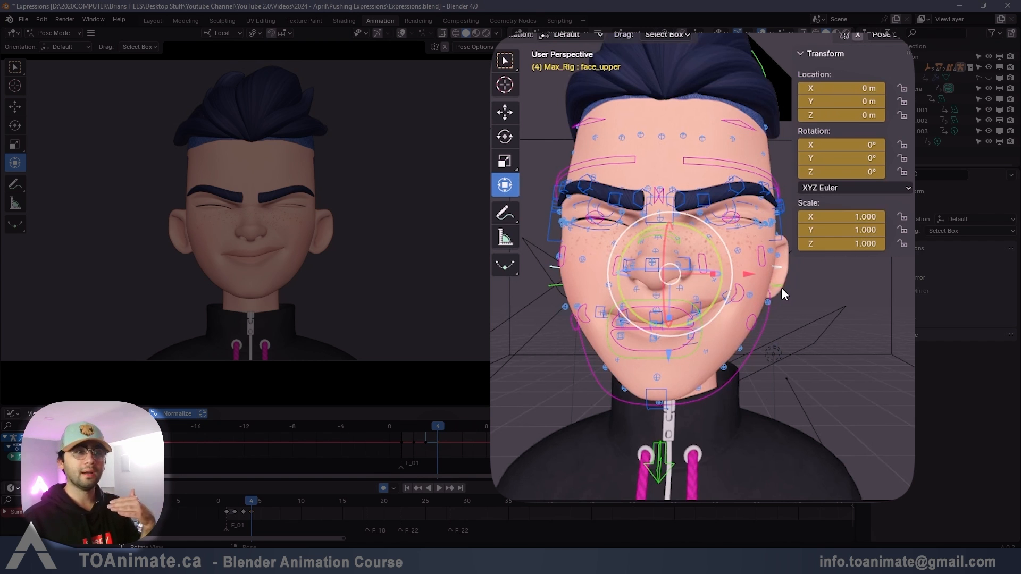
click(774, 289)
scroll(768, 303, up, 3)
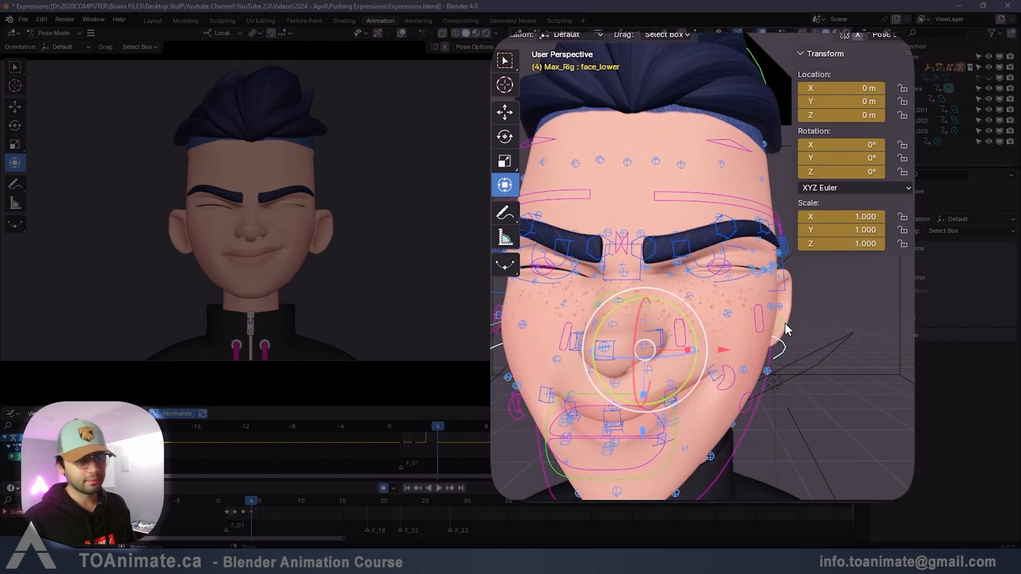
Step: Rotate the upper face control to about -0.73° and the lower face control to about 1.41° on Y
click(785, 324)
scroll(788, 334, up, 1)
shift+middle_drag(755, 333, 729, 299)
scroll(697, 274, down, 3)
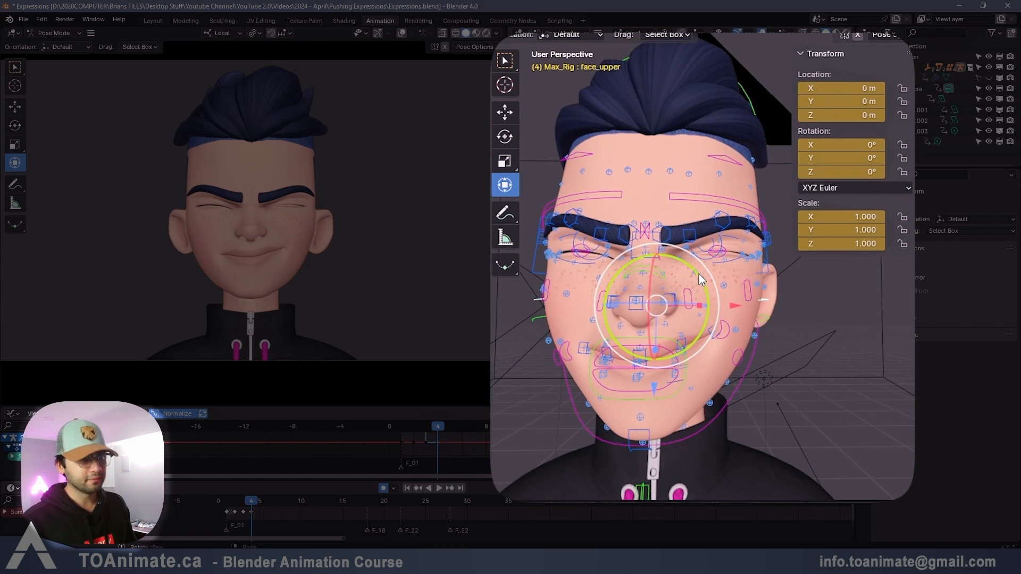
drag(700, 278, 702, 278)
right_click(706, 285)
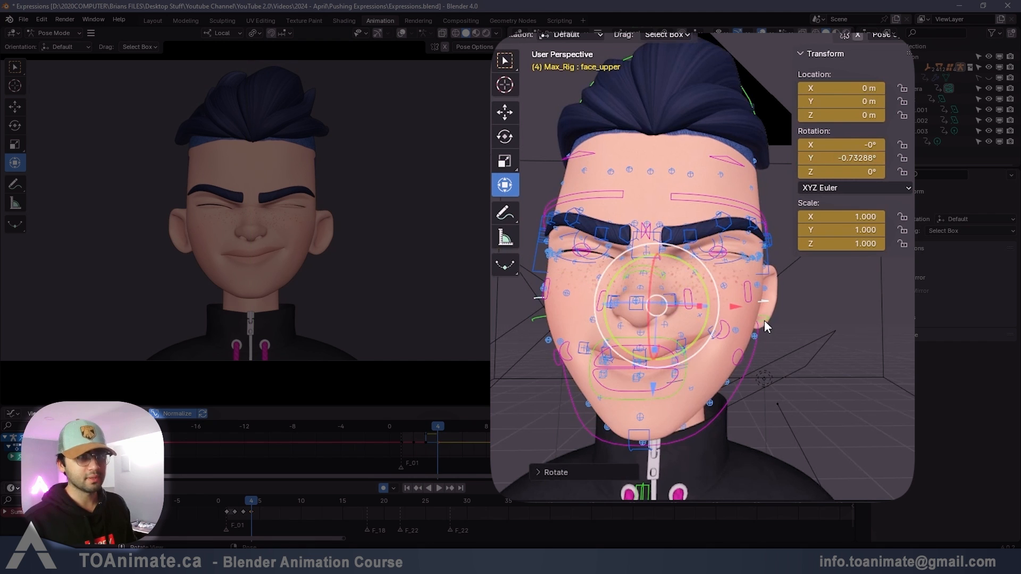
click(753, 318)
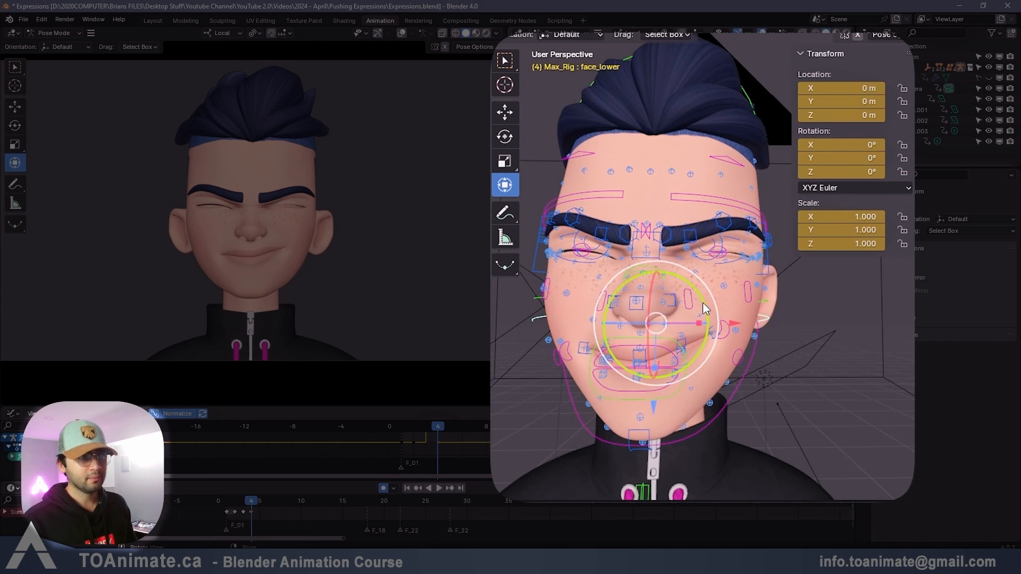
drag(703, 302, 692, 286)
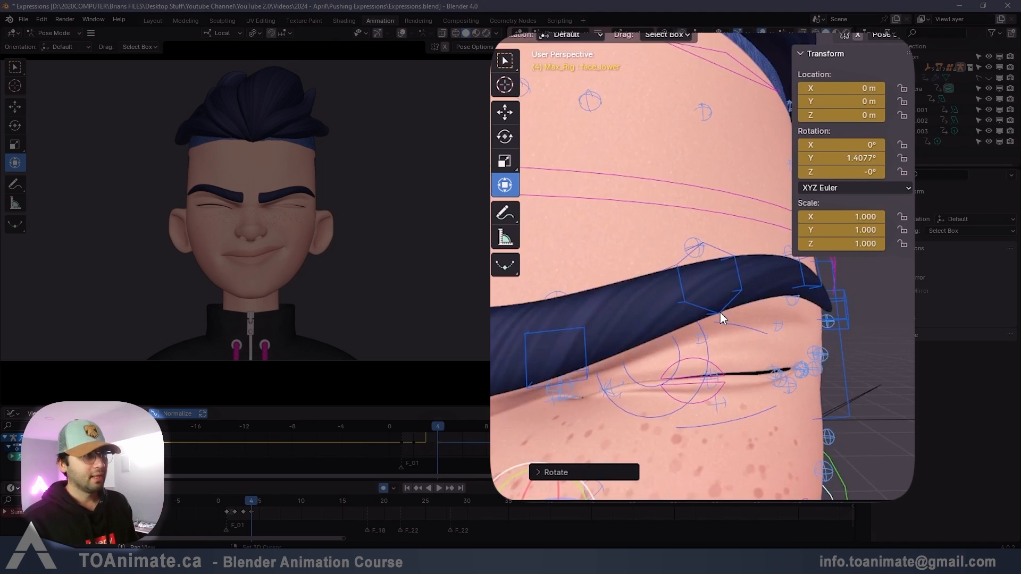
Step: Raise the left upper eyelid control to a Z location of about -0.0172 m to open the squint slightly
scroll(720, 312, down, 2)
middle_drag(703, 355, 663, 320)
click(705, 315)
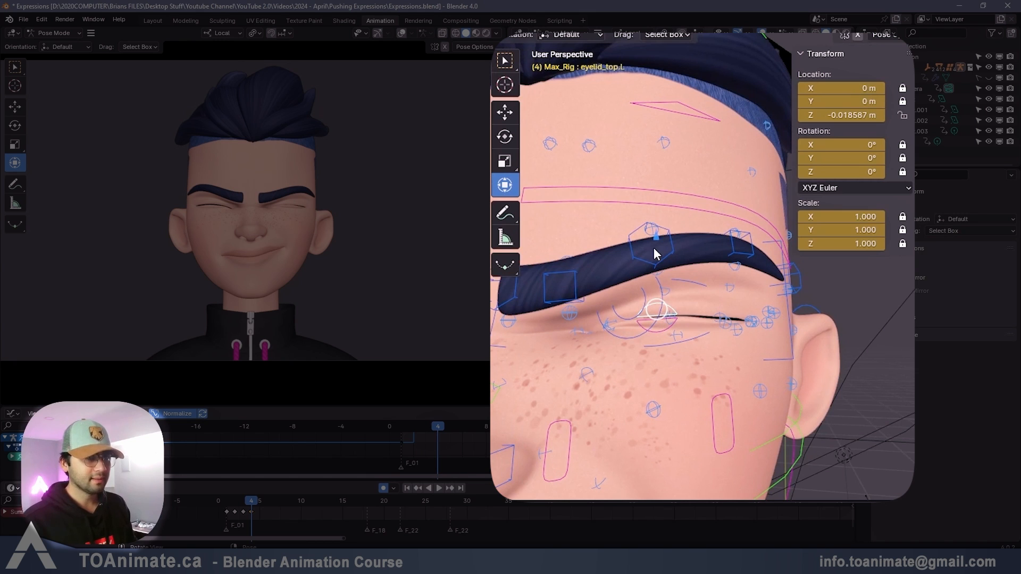
key(g)
key(z)
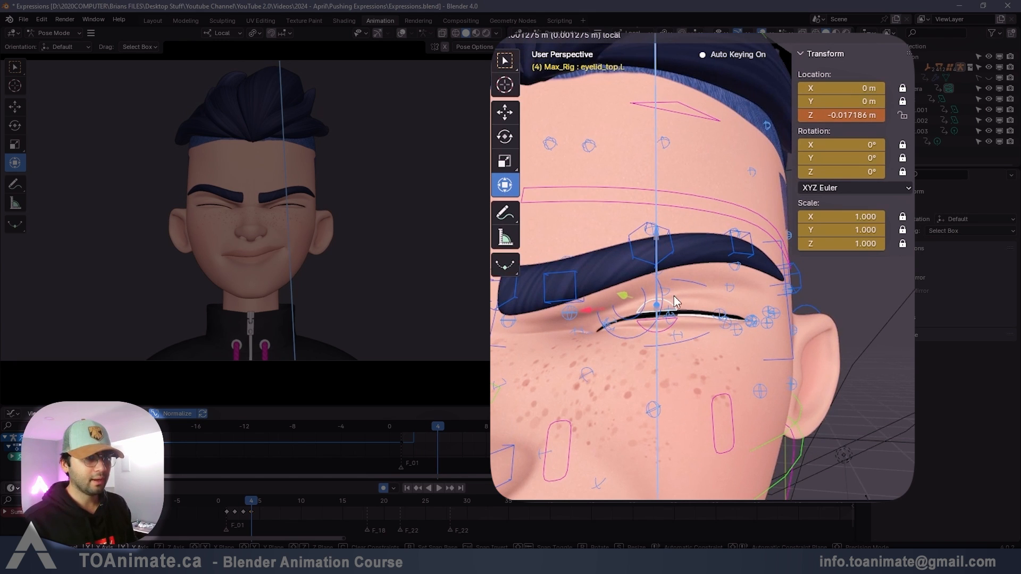
click(673, 296)
Step: Raise the left lower eyelid control to a Z location of about 0.0097 m
click(661, 326)
key(g)
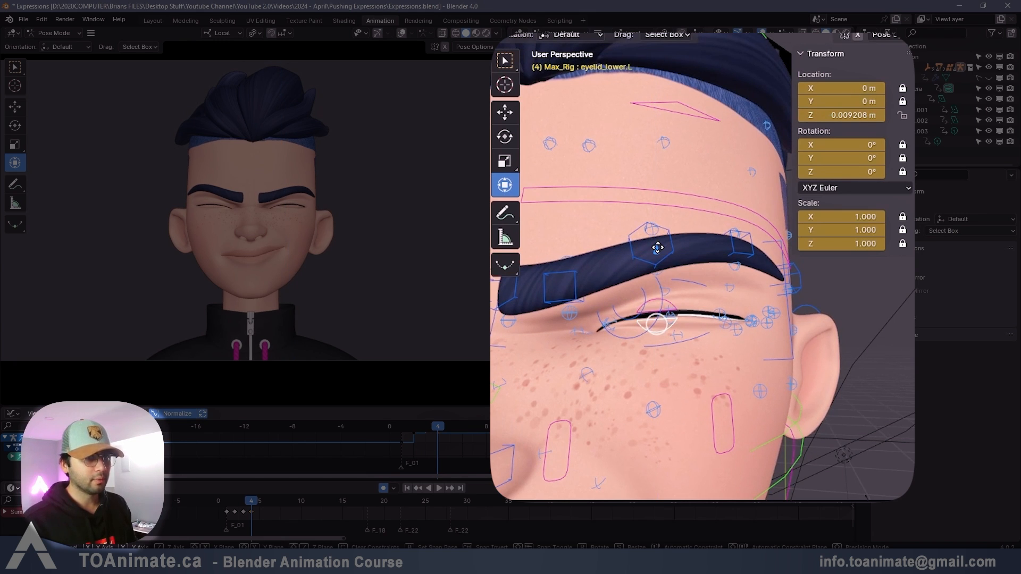
key(z)
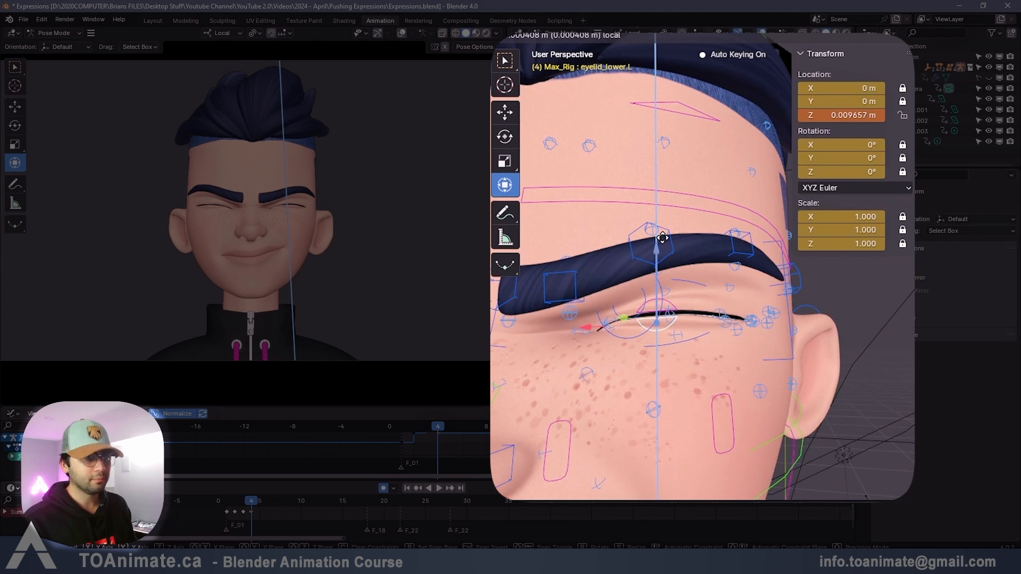
click(664, 232)
Step: Move the left lower eye region control to a Z location of about -0.0066 m
click(620, 333)
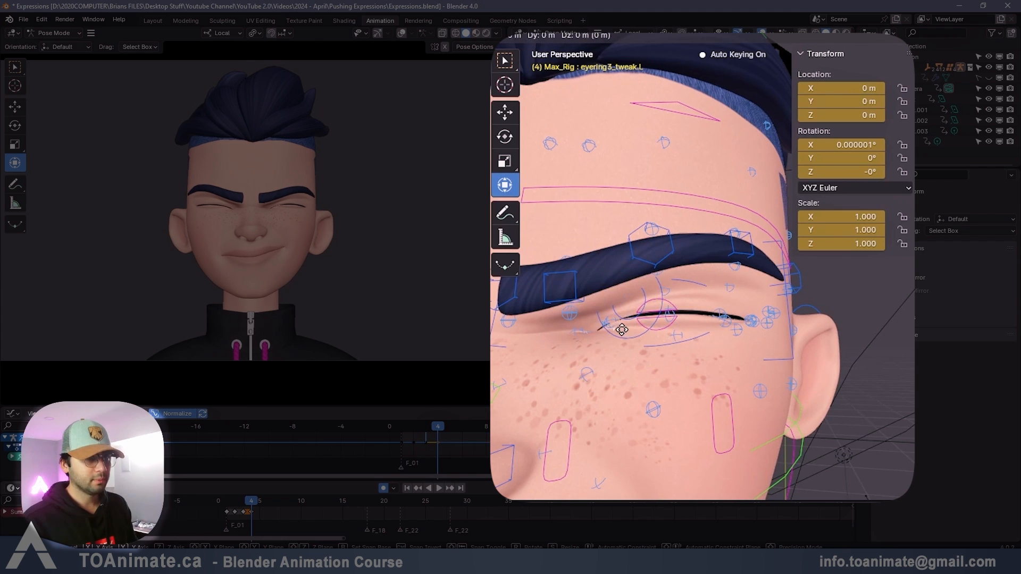
key(g)
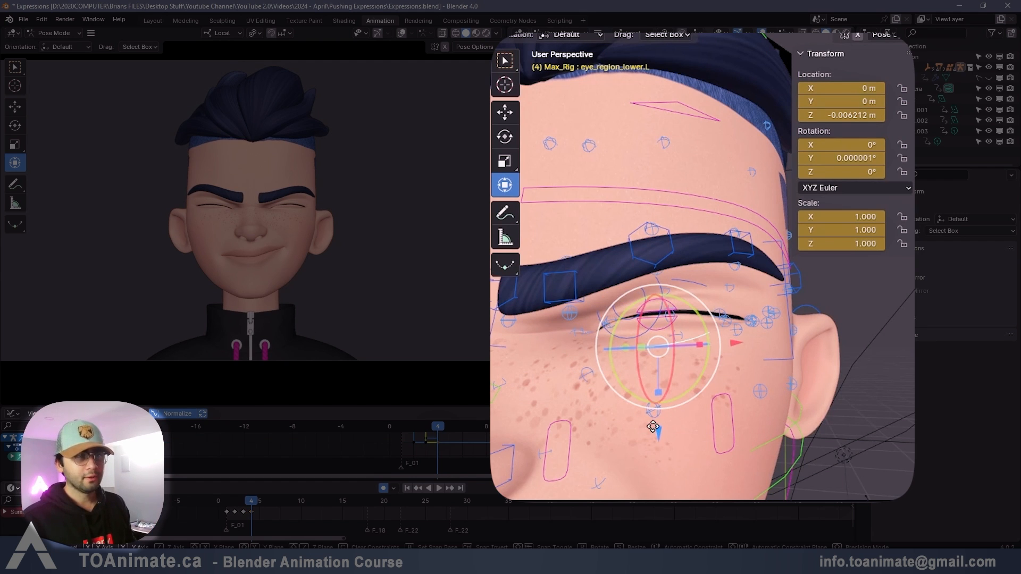
drag(658, 428, 659, 422)
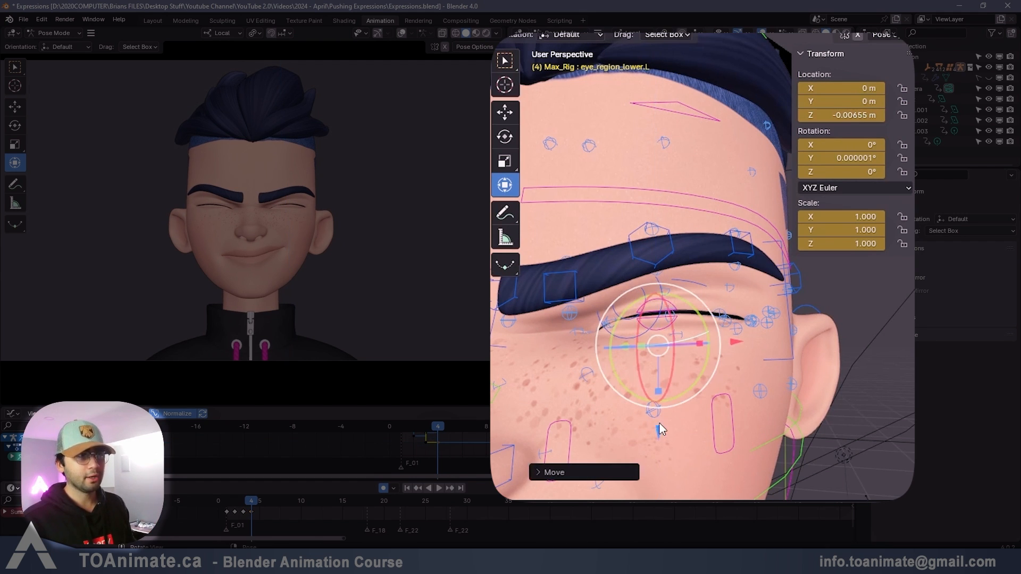
Step: Rotate the curved control on the nose bridge to about -2.15° on Z
middle_drag(659, 422, 790, 375)
click(684, 323)
mouse_move(698, 345)
middle_down()
mouse_move(658, 353)
mouse_move(687, 361)
middle_up()
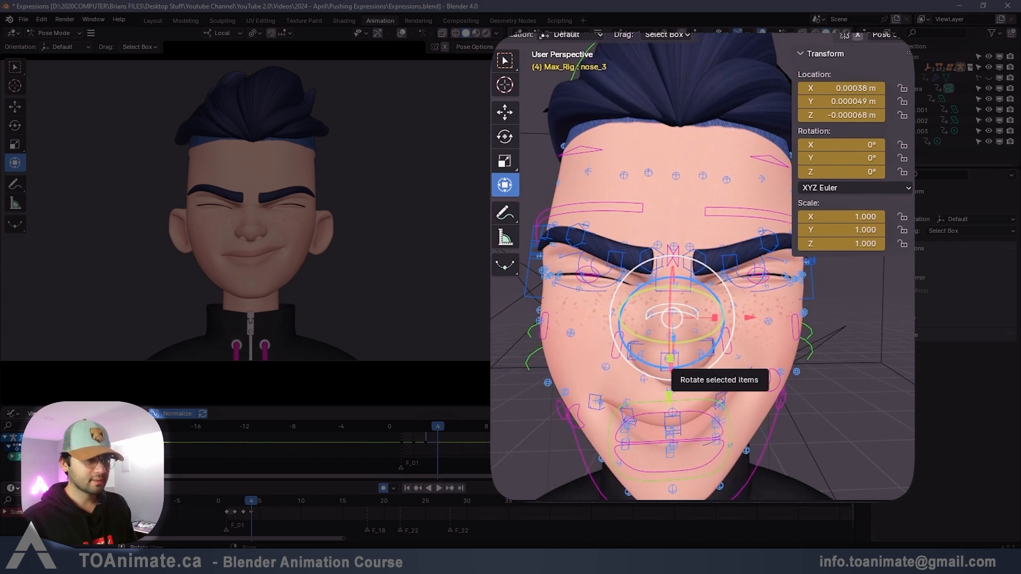
drag(686, 366, 700, 360)
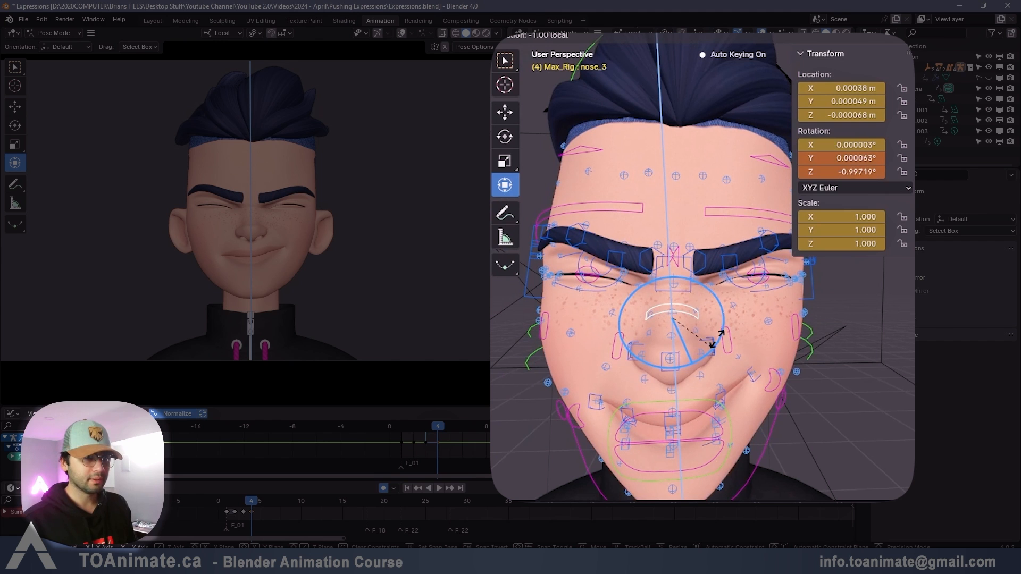
drag(724, 320, 728, 330)
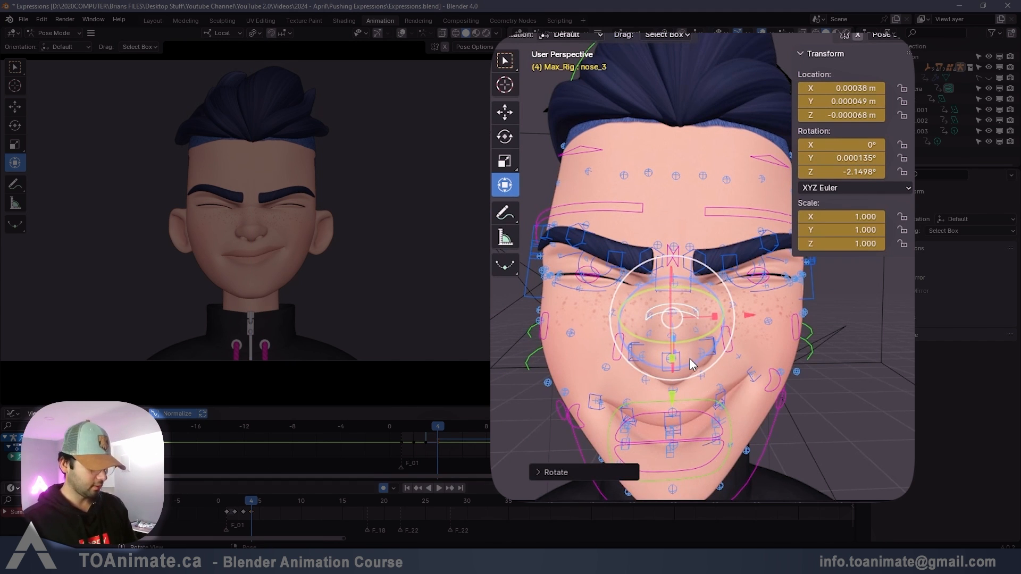
Step: Keyframe all rig controls on frame 4 with location, rotation, scale and custom properties, and compare the pose with frame 2
key(a)
key(i)
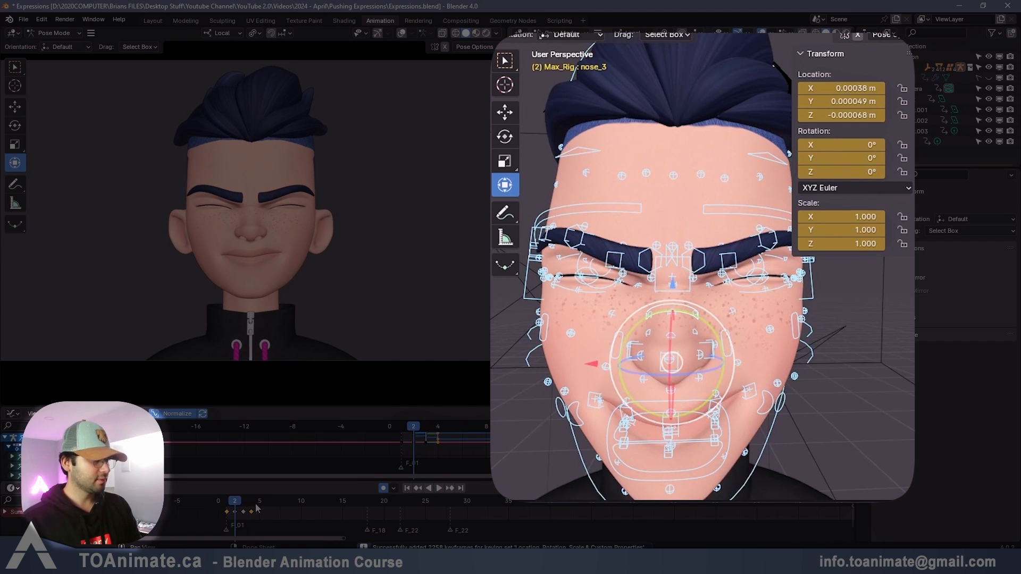
click(256, 504)
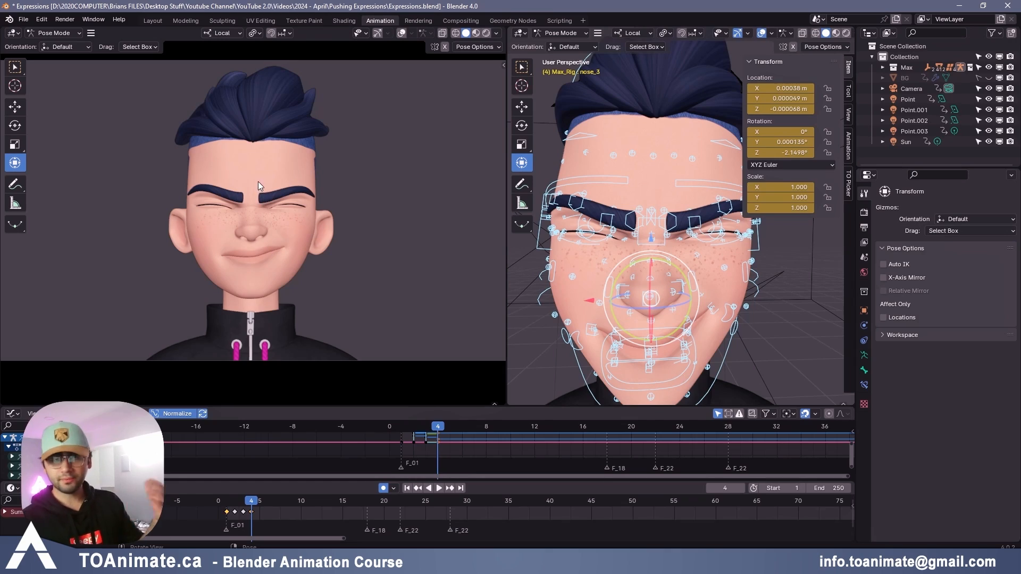
Step: Inspect the eyelids, brows, nose and mouth of the frame 4 expression up close without the control overlays
scroll(225, 144, up, 4)
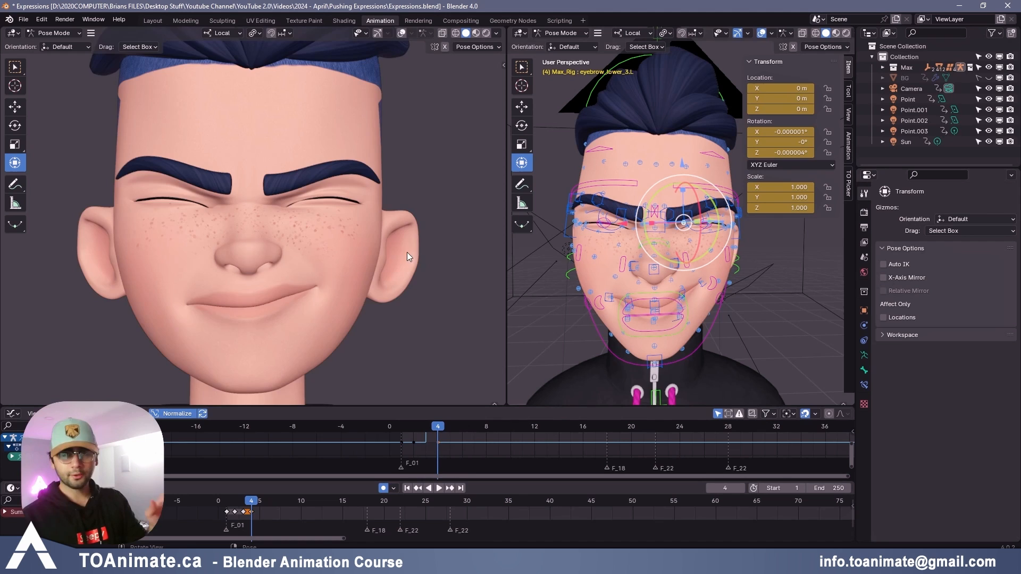
scroll(342, 189, up, 2)
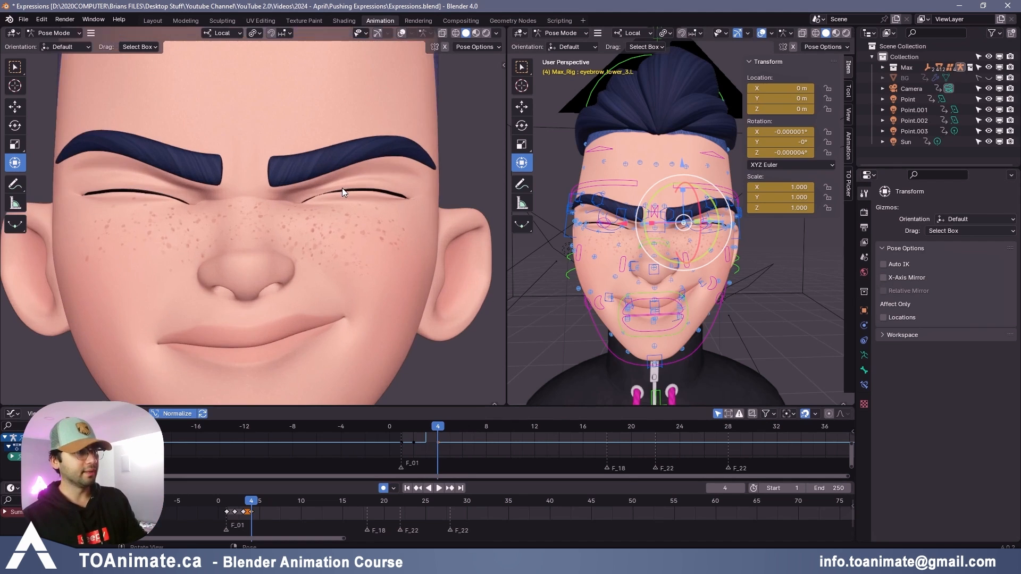
scroll(341, 194, down, 1)
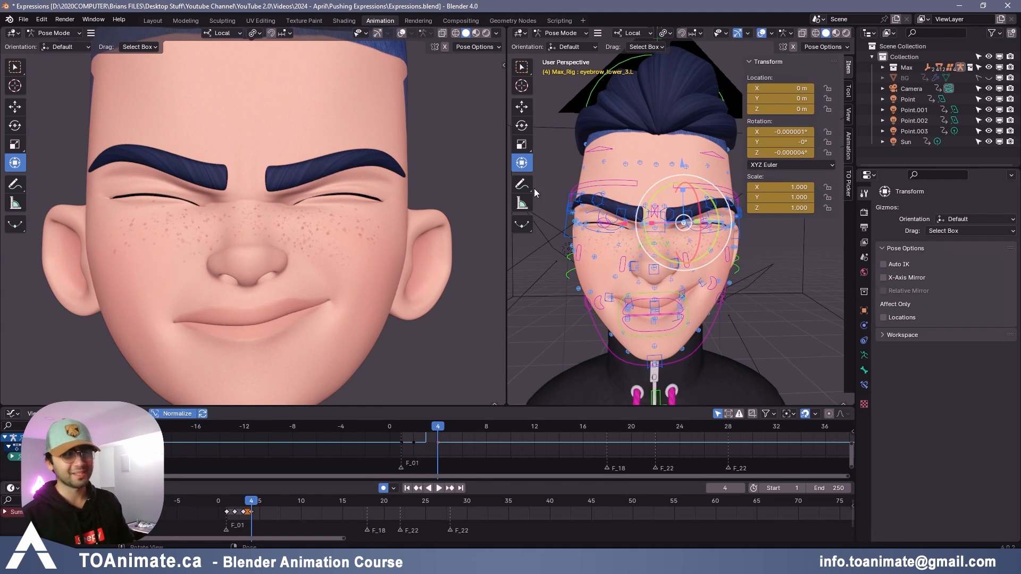
scroll(582, 276, up, 2)
mouse_move(586, 278)
middle_down()
mouse_move(567, 270)
mouse_move(611, 289)
mouse_move(585, 273)
middle_up()
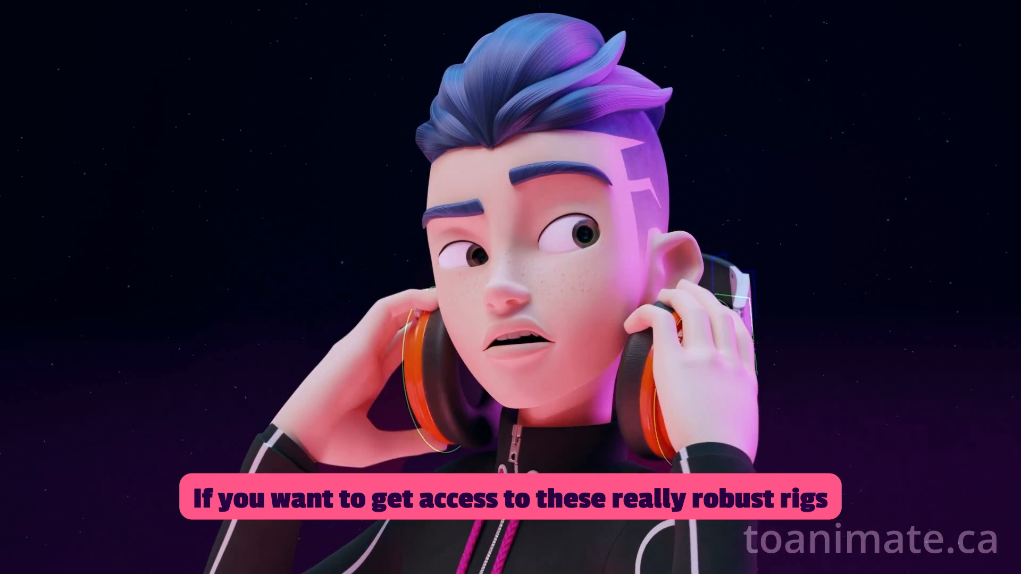